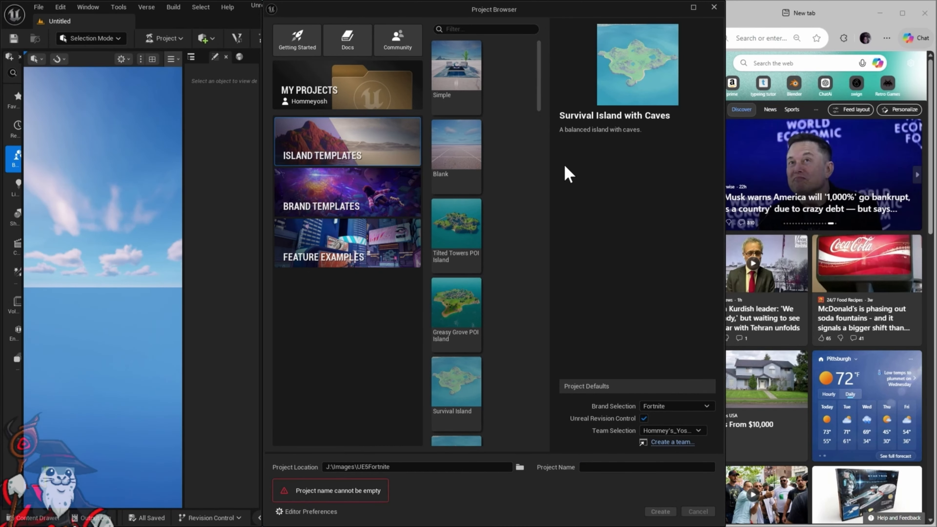
Step: Create a Fortnite project named IslandPUBtest from the Survival Island with Caves template
click(694, 7)
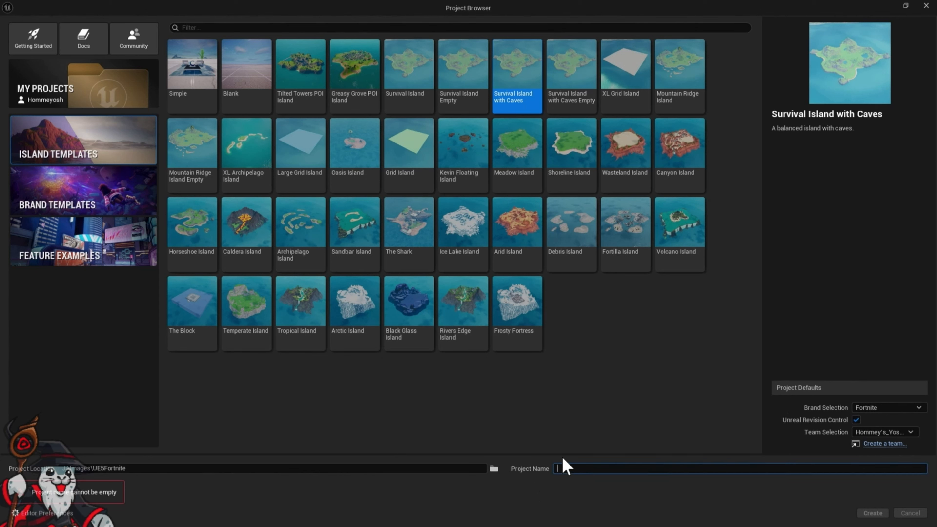
text(IslandPUBtest)
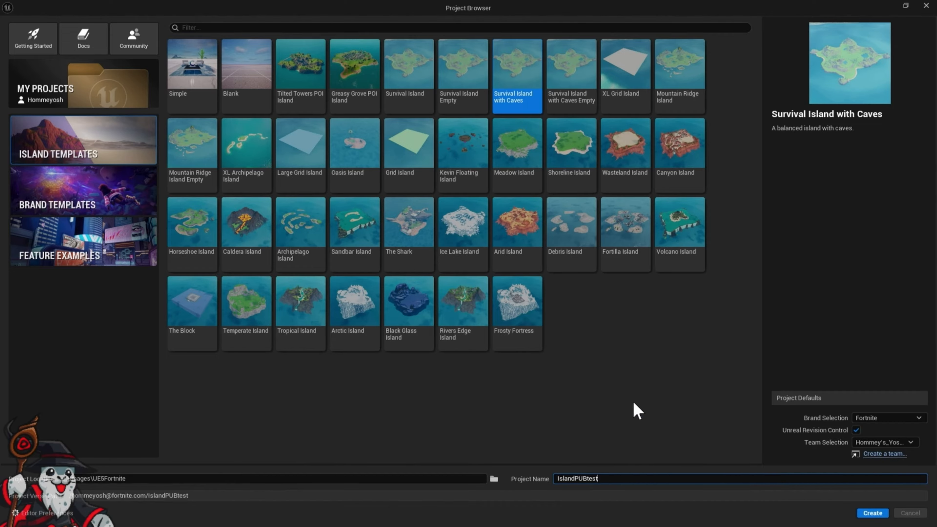
click(882, 513)
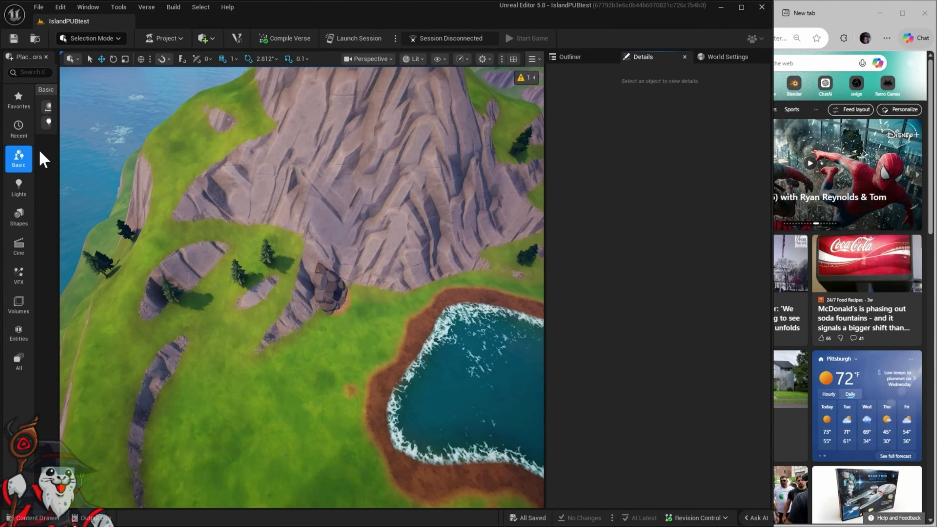
Step: Check the project's memory calculation command and launch a session for the island
click(840, 11)
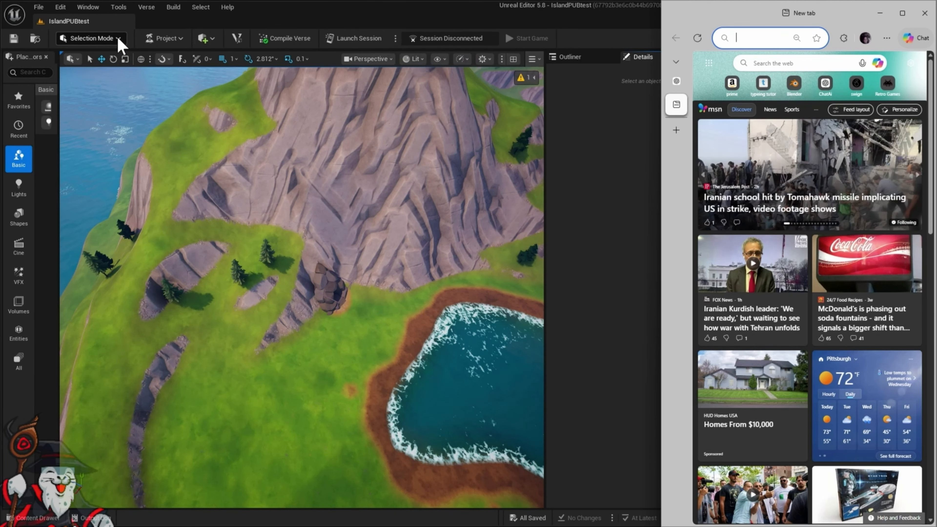
click(181, 38)
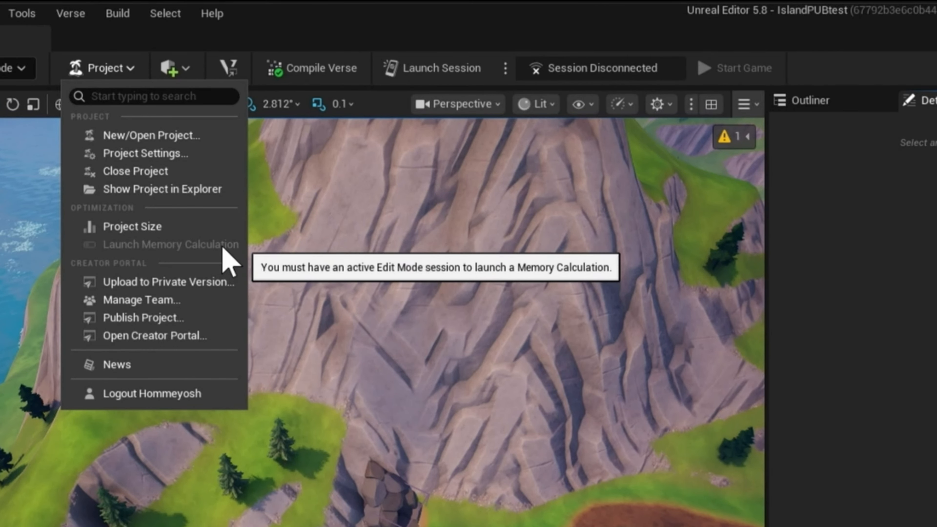
click(463, 74)
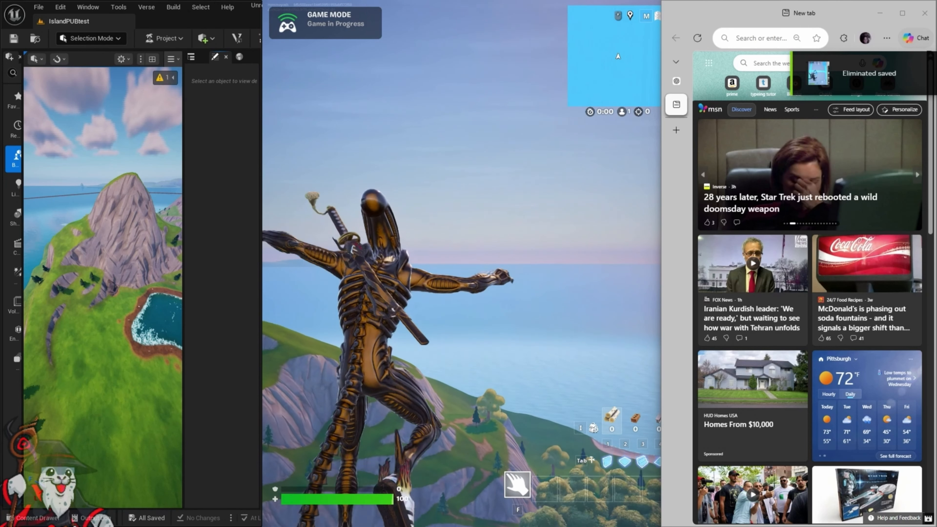
Step: Deploy the character's glider in the running game and open the inventory
click(468, 335)
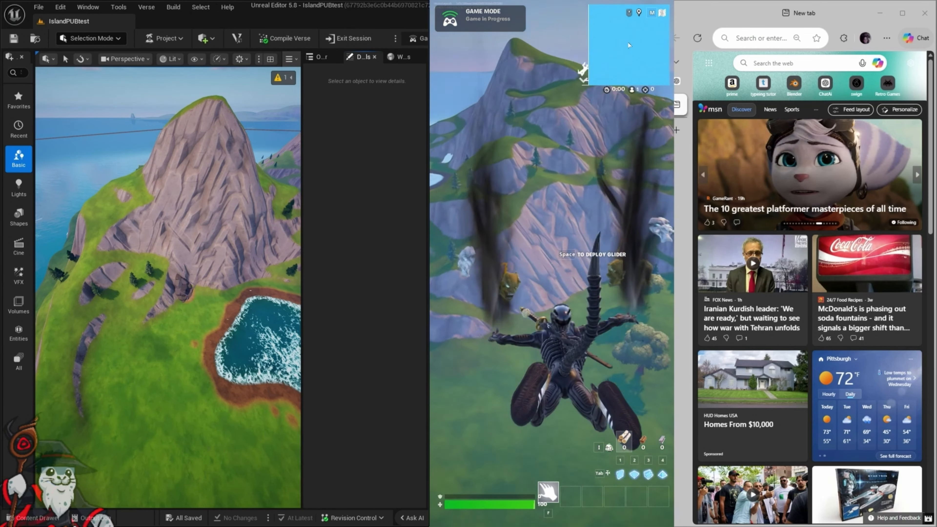
key(space)
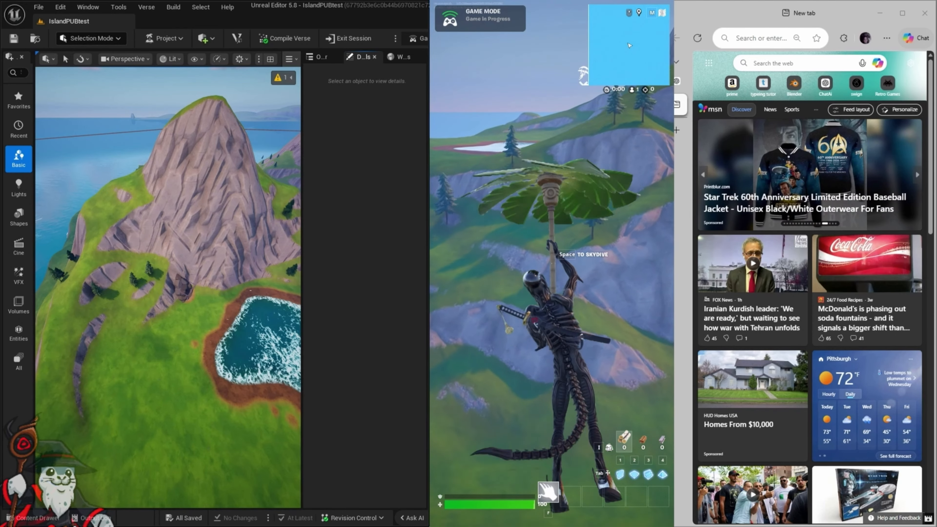
key(i)
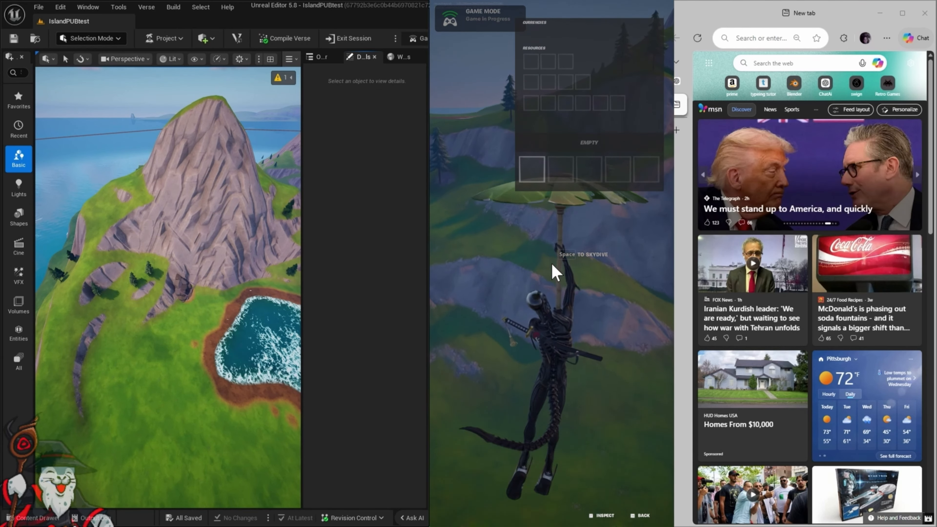
Step: Widen the editor window and check whether Launch Memory Calculation is available while the game is running
key(alt+Tab)
drag(428, 123, 487, 123)
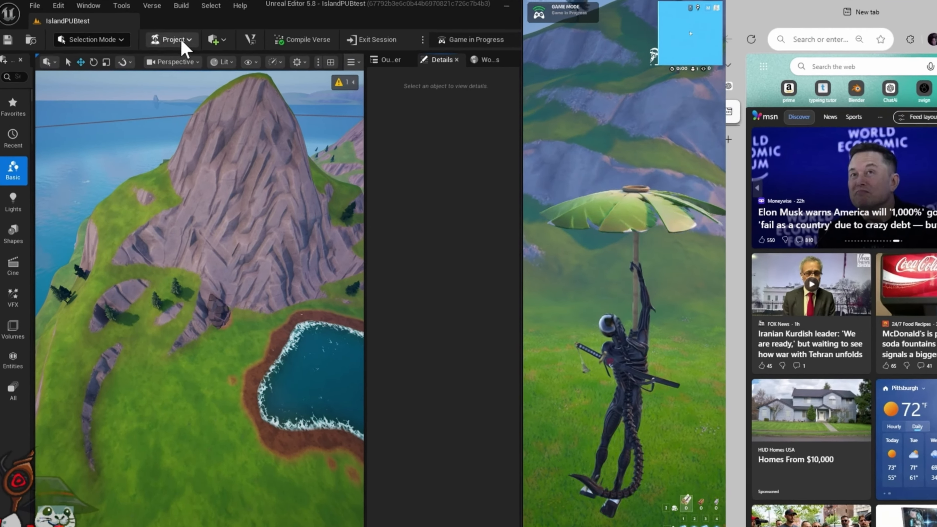
click(166, 38)
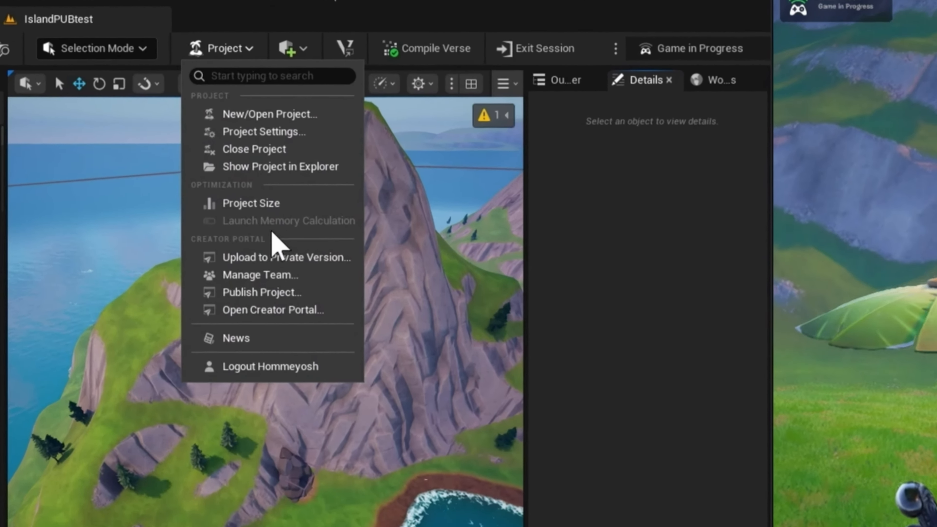
mouse_move(249, 176)
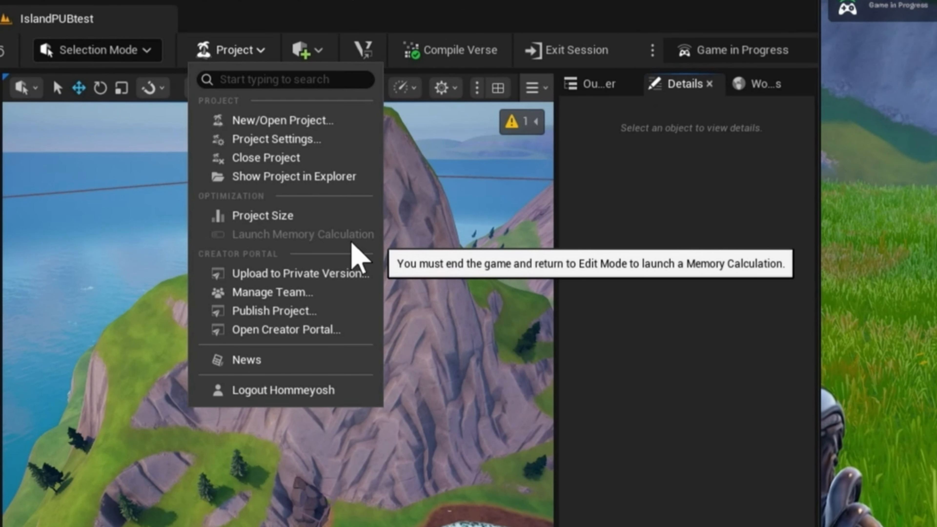
key(alt+Tab)
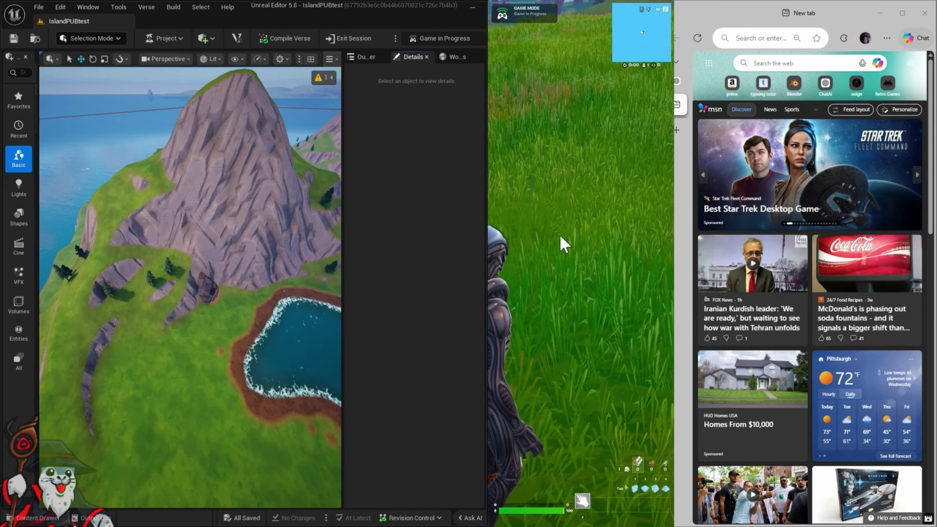
Step: Enlarge the view of the Fortnite game and end the running game to return to edit mode
drag(485, 199, 165, 174)
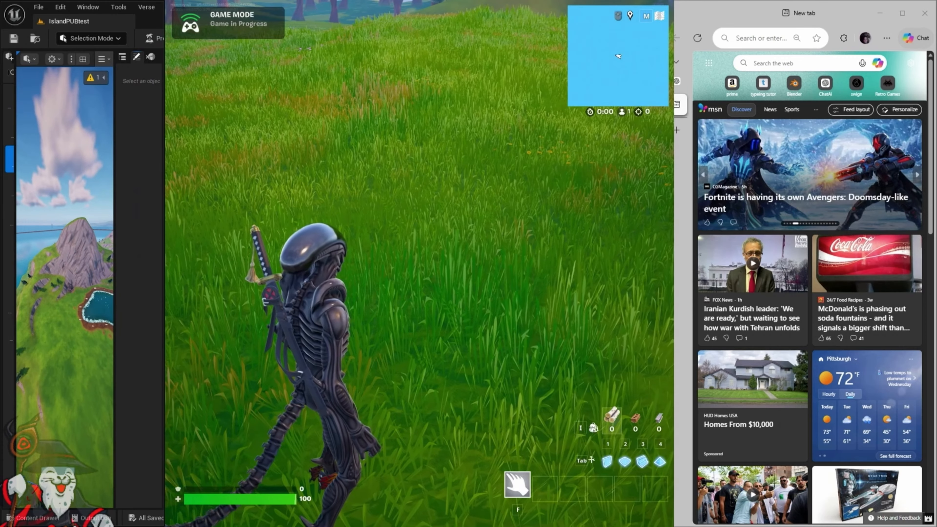
click(378, 195)
key(Escape)
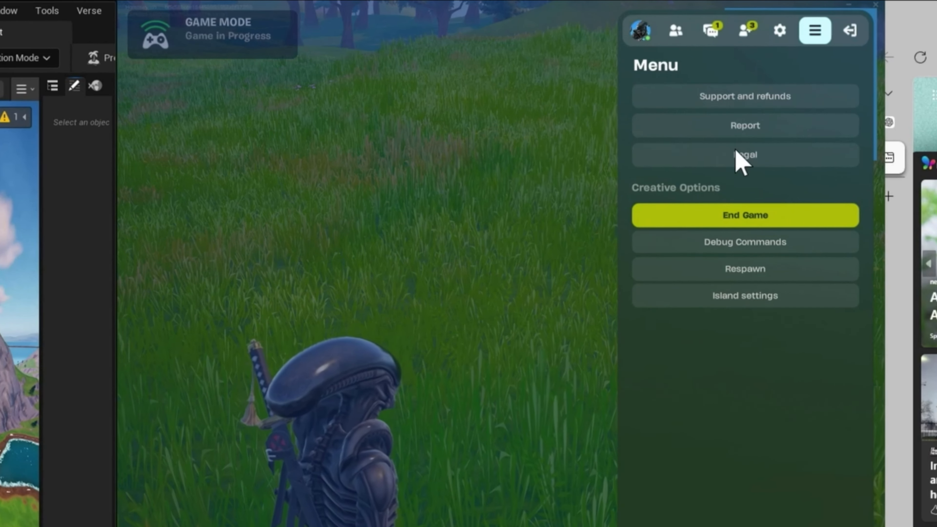
click(763, 220)
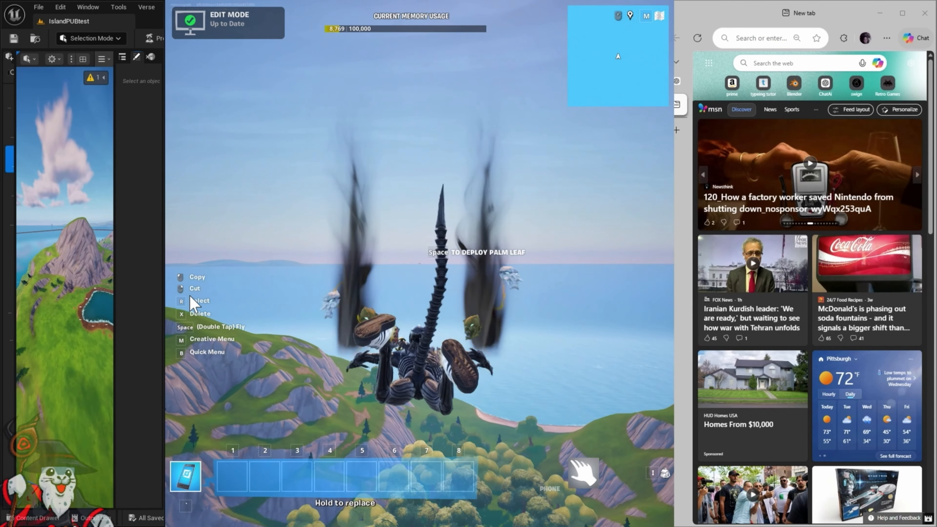
Step: Widen the editor window and launch the project's memory calculation without version notes
drag(164, 274, 580, 291)
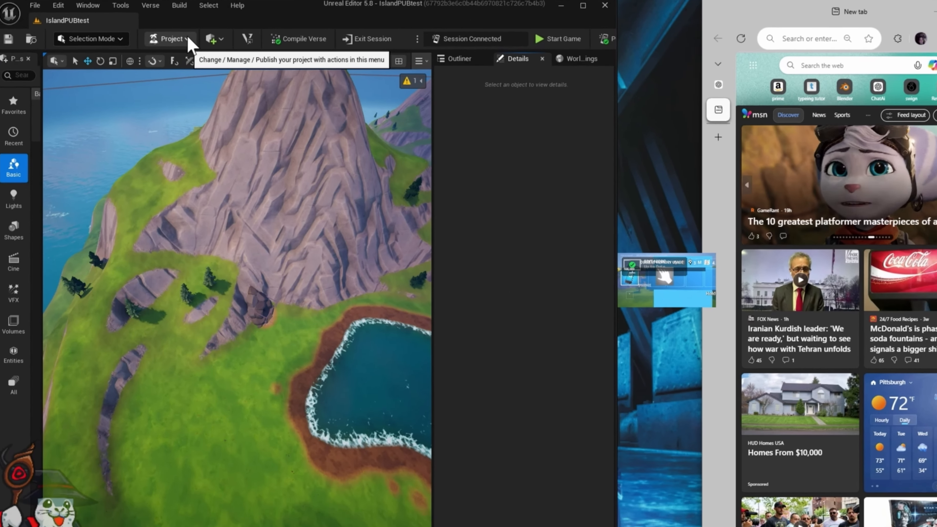
click(180, 37)
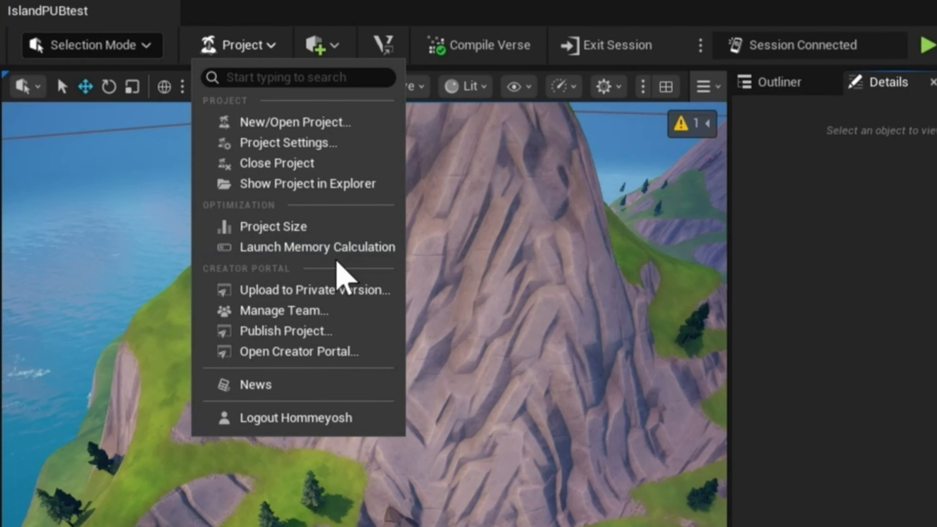
click(287, 251)
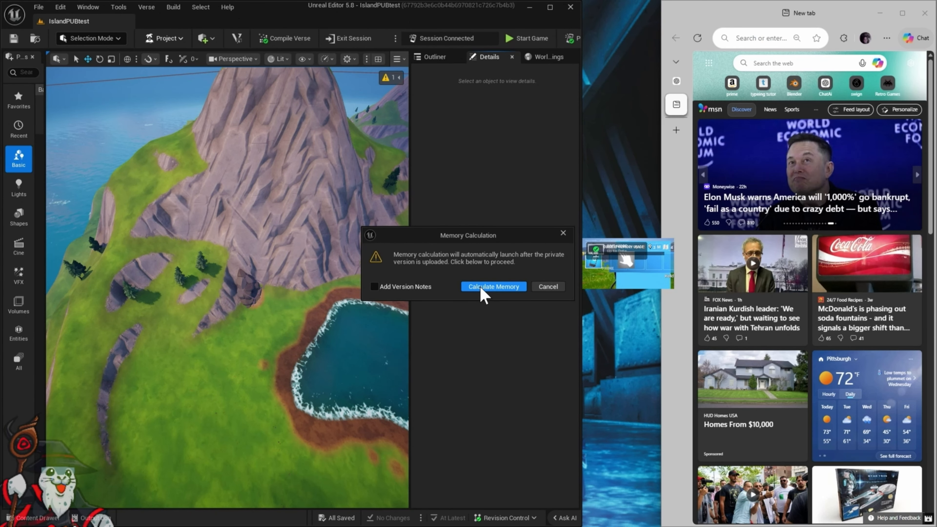
click(481, 288)
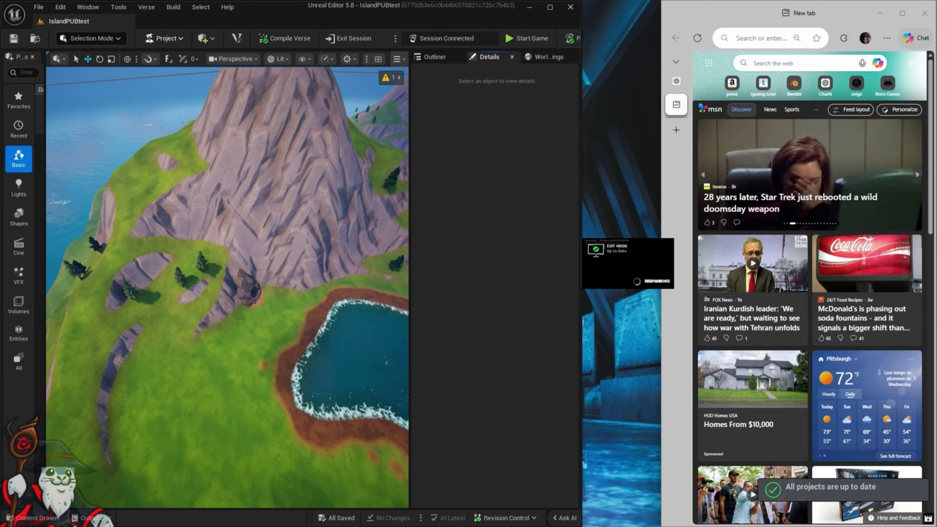
drag(272, 277, 517, 220)
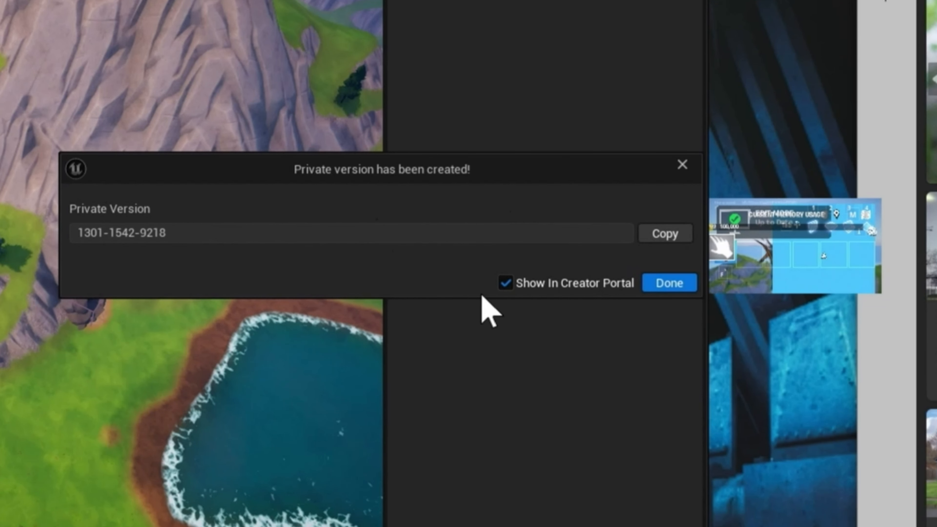
Step: Copy the private version code and store it in a Notepad note
click(669, 234)
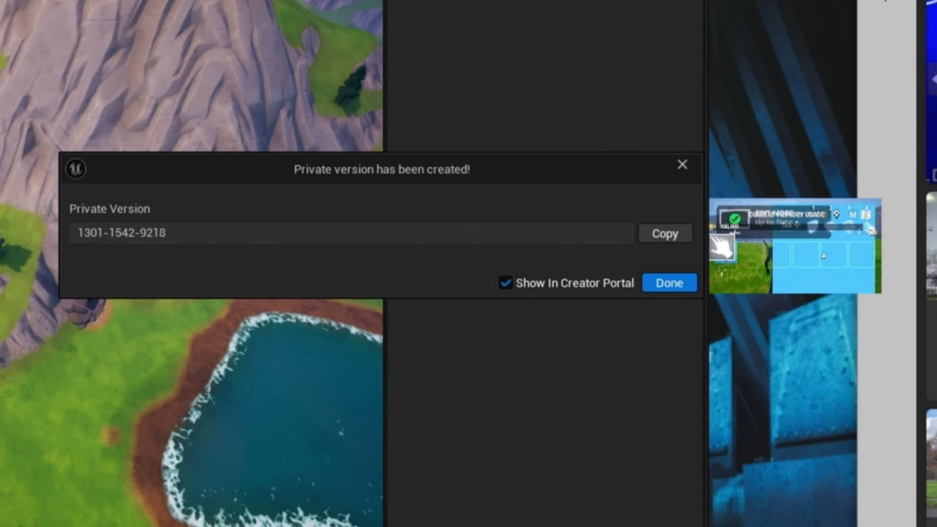
drag(936, 1, 688, 0)
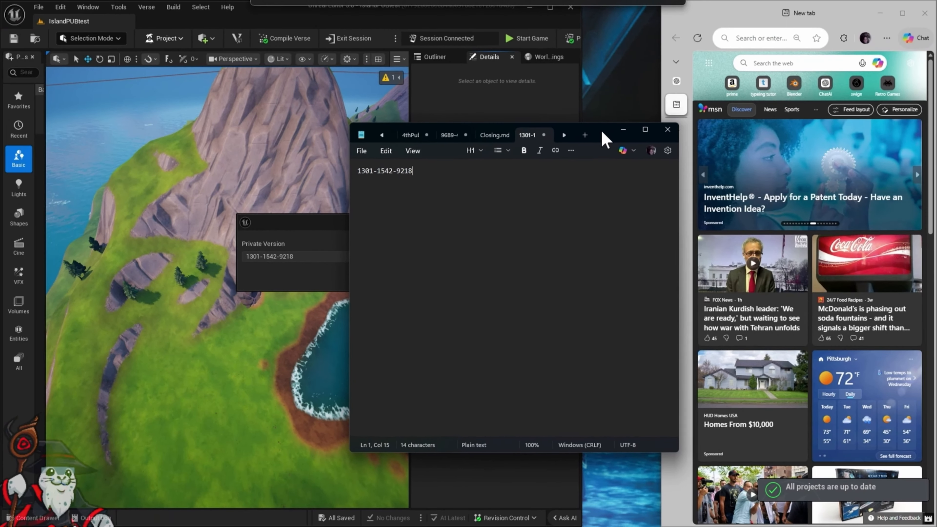
drag(634, 105, 936, 147)
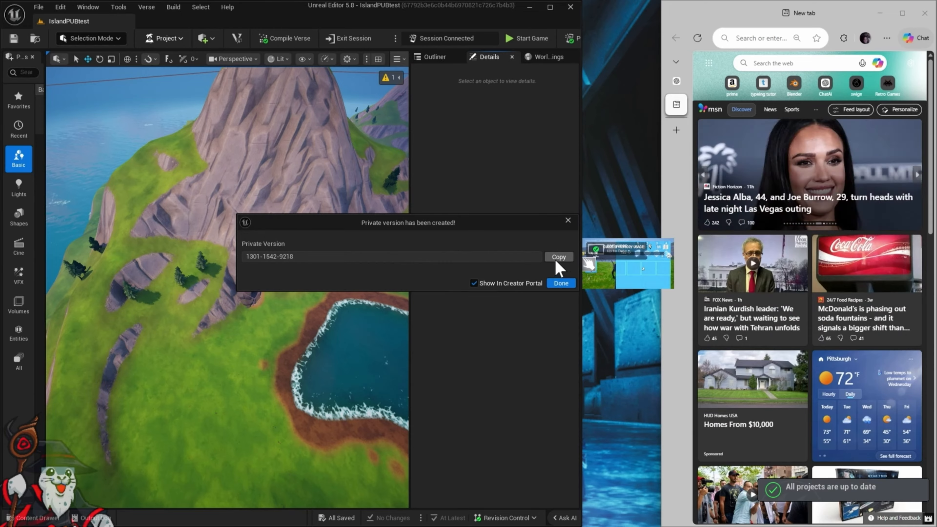
Step: Finish the private version dialog with Show In Creator Portal enabled and narrow the editor to reveal the game
click(560, 283)
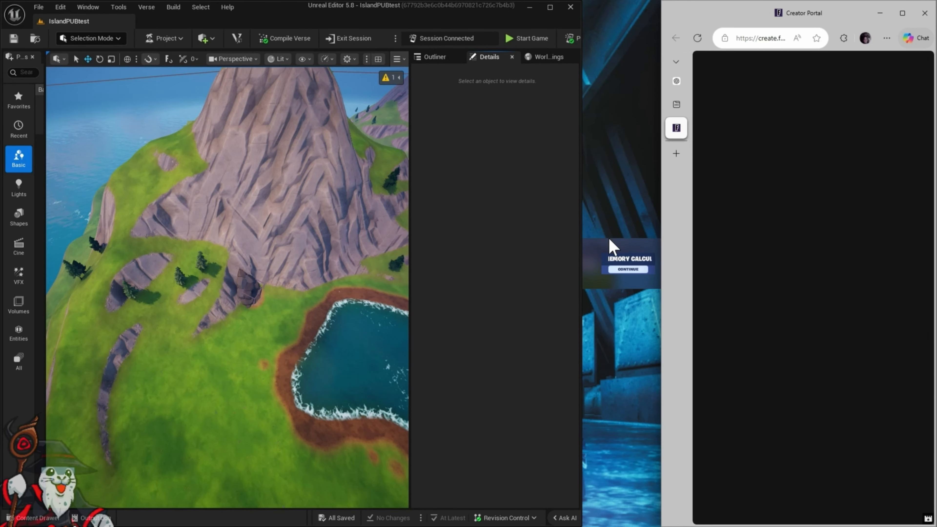
drag(581, 265, 293, 266)
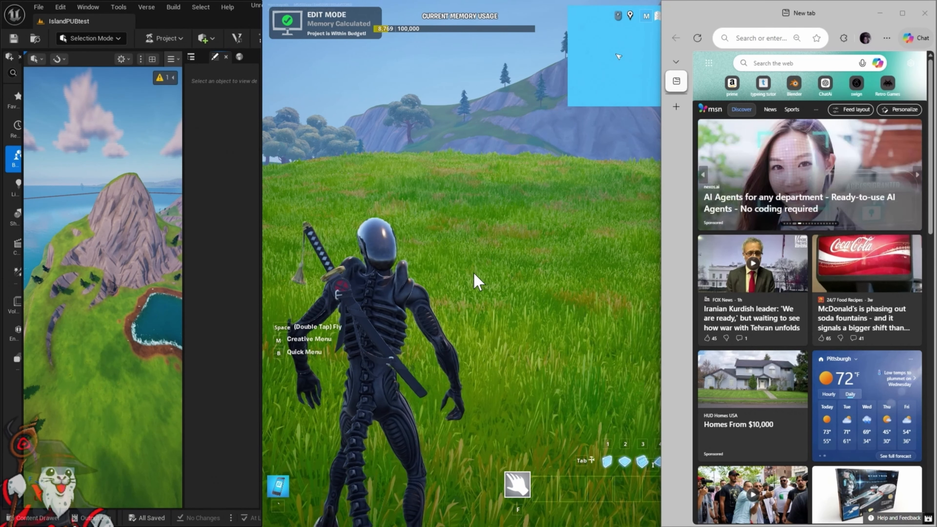
Step: Widen the editor, start publishing the project and enter "test" as the version description
drag(275, 273, 531, 275)
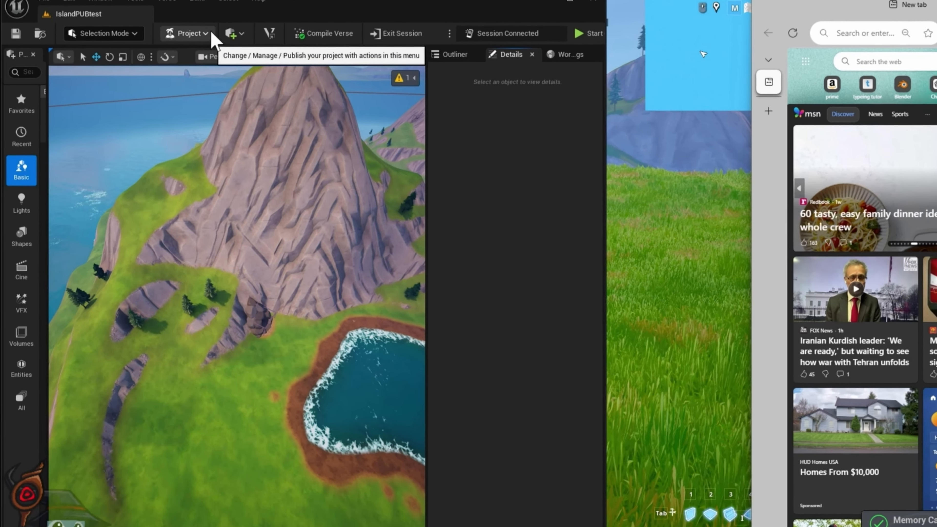
click(173, 39)
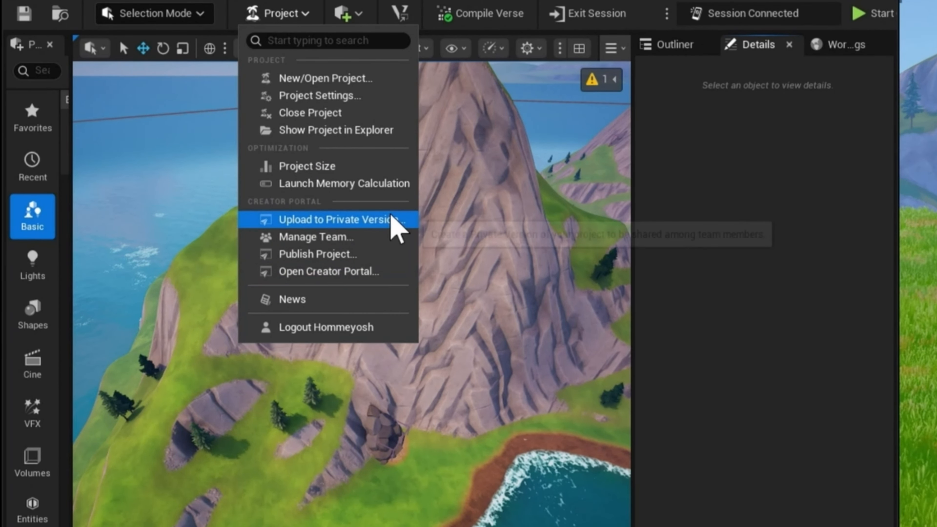
click(330, 256)
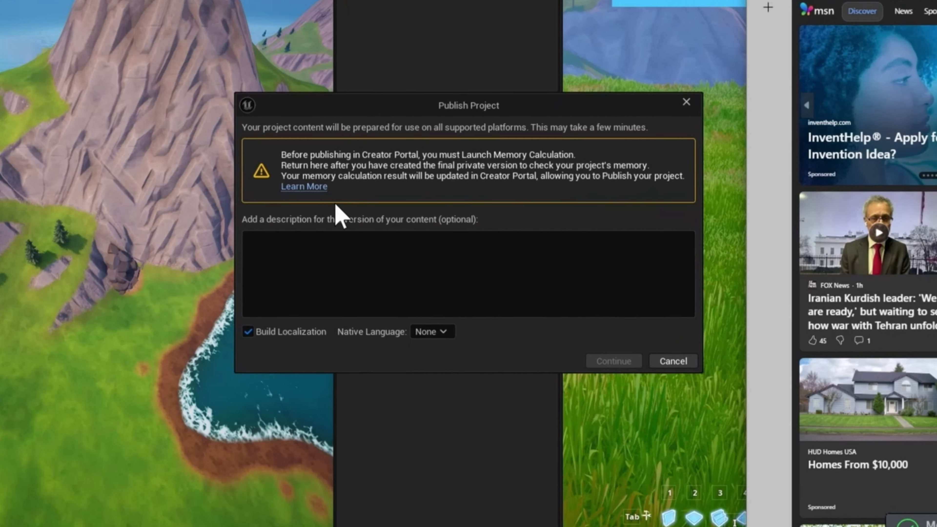
click(409, 279)
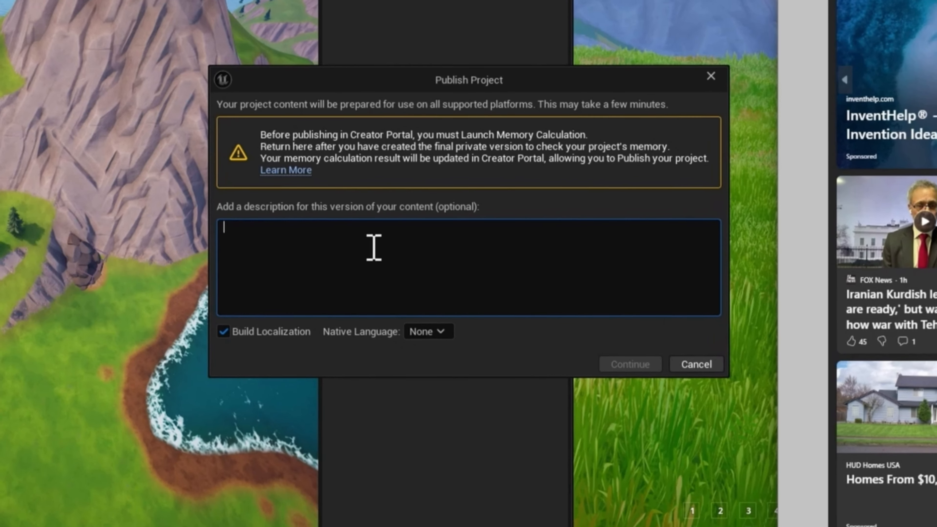
text(t)
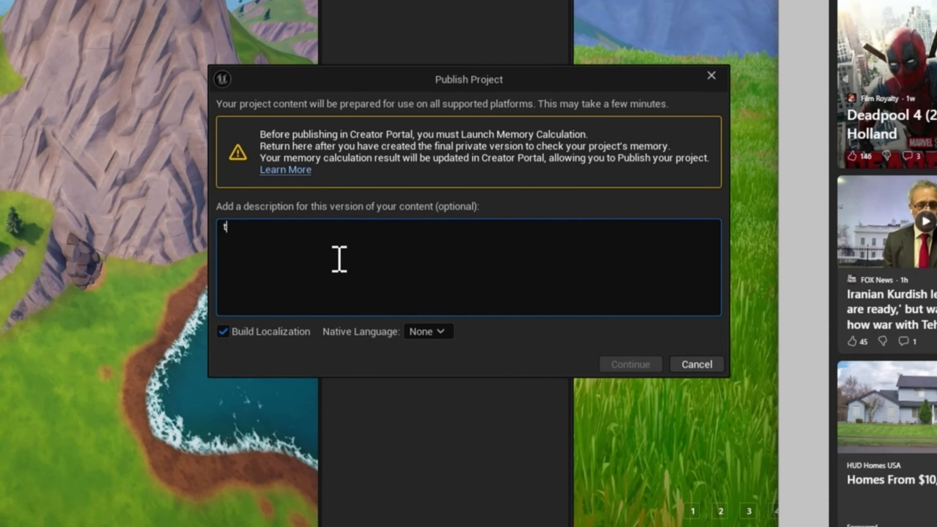
text(est)
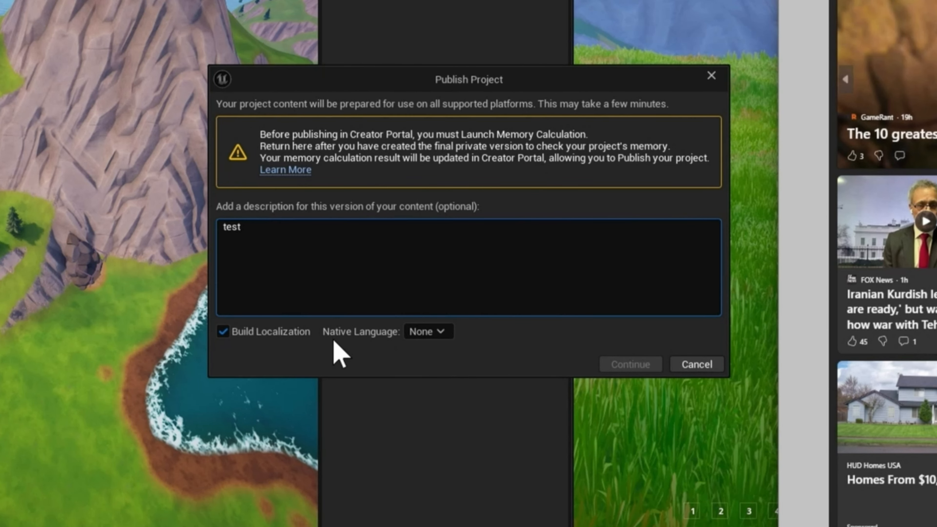
Step: Set the project's native language to English with Build Localization enabled and continue publishing
click(426, 331)
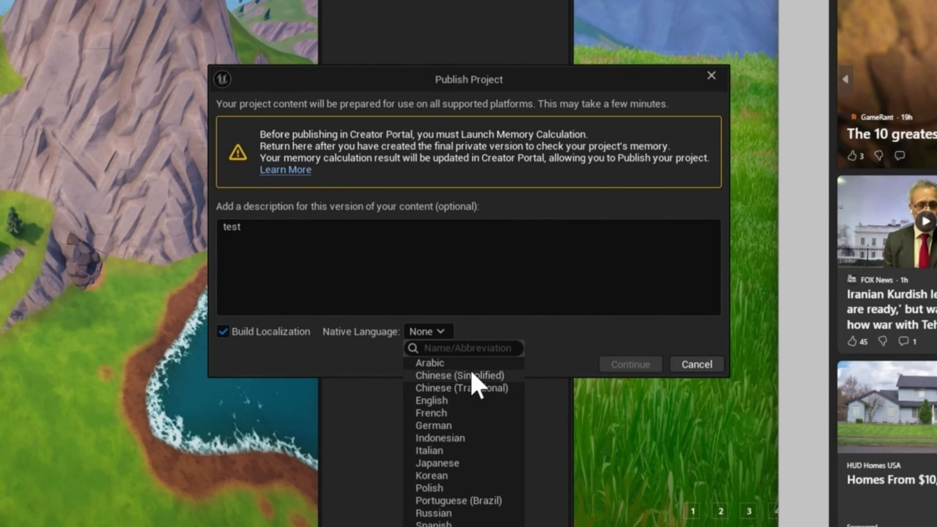
text(e)
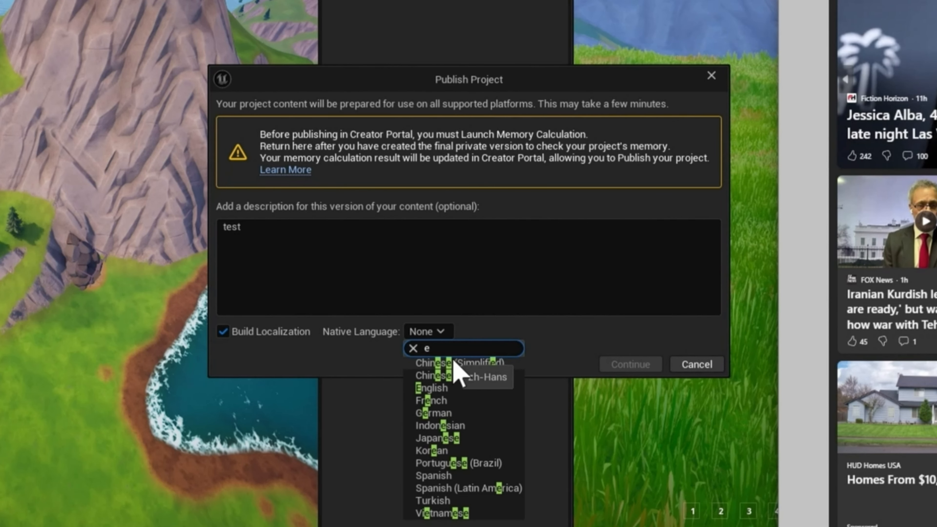
text(n)
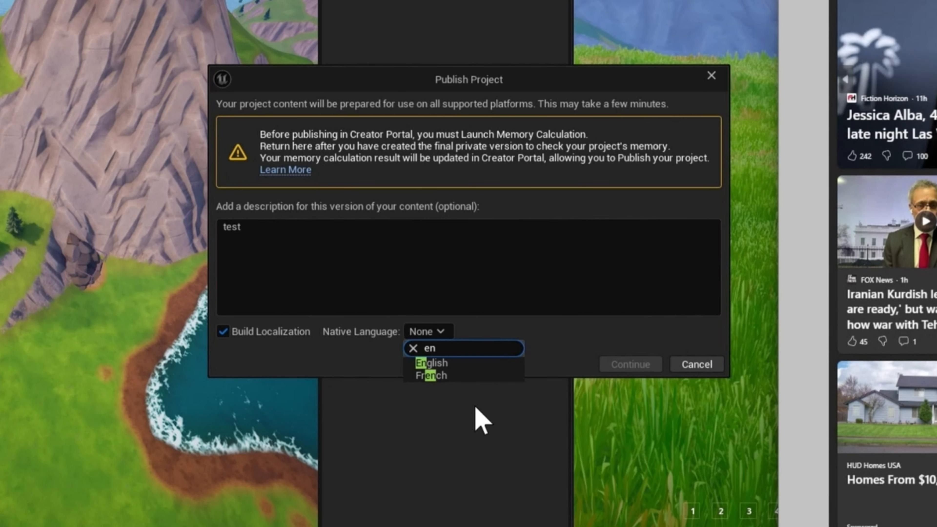
click(455, 367)
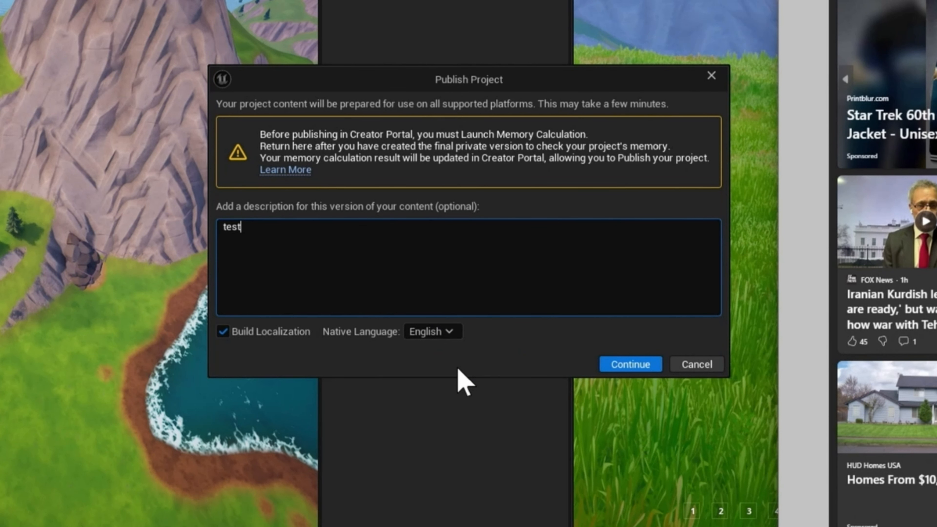
click(630, 364)
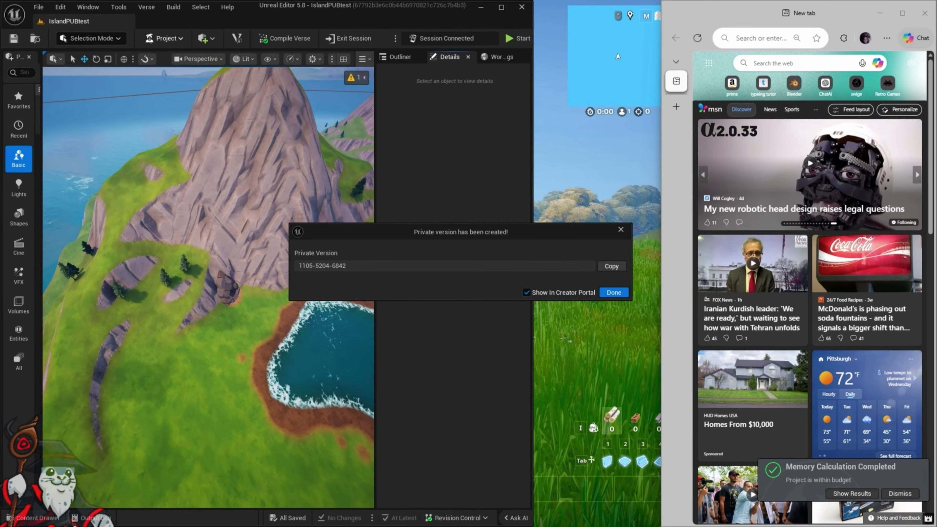
Step: Clear the old private version code from the Notepad note and select the new code in the private version dialog
key(alt+Tab)
drag(724, 66, 488, 166)
drag(613, 217, 631, 99)
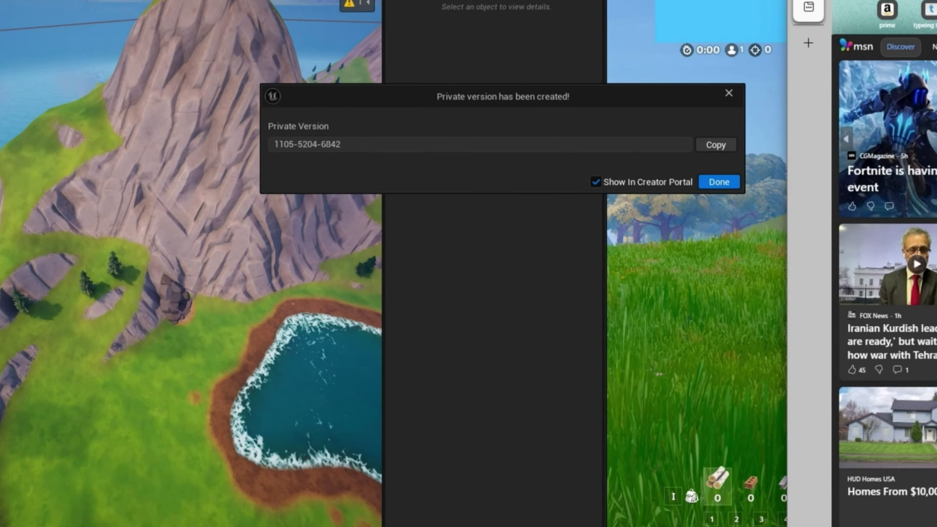
key(alt+Tab)
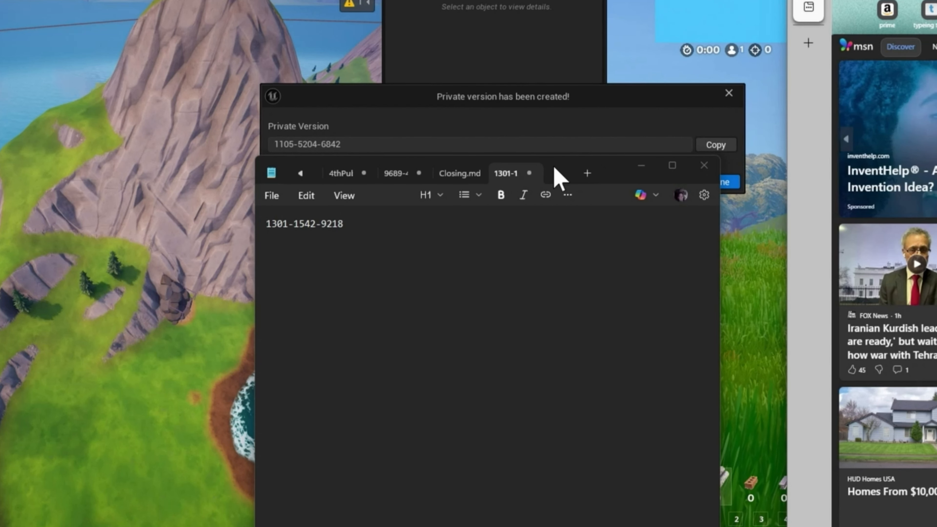
triple_click(335, 224)
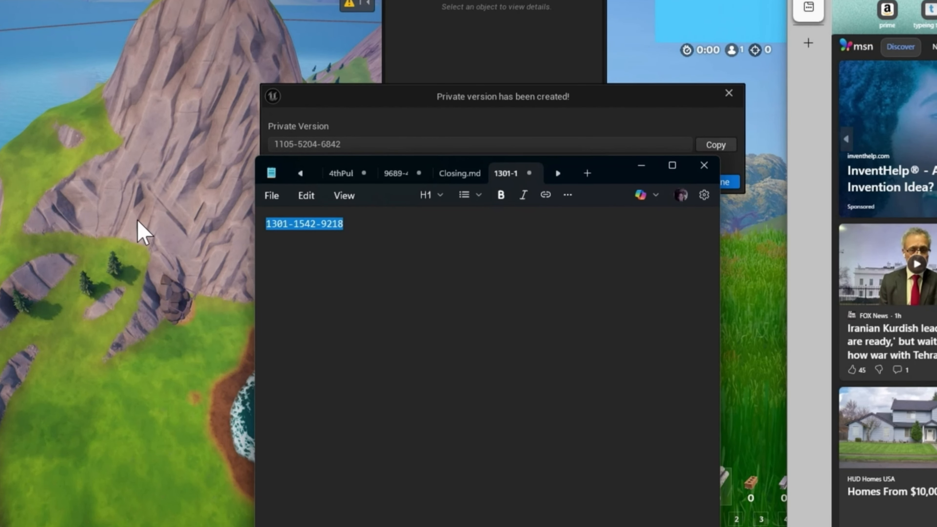
key(BackSpace)
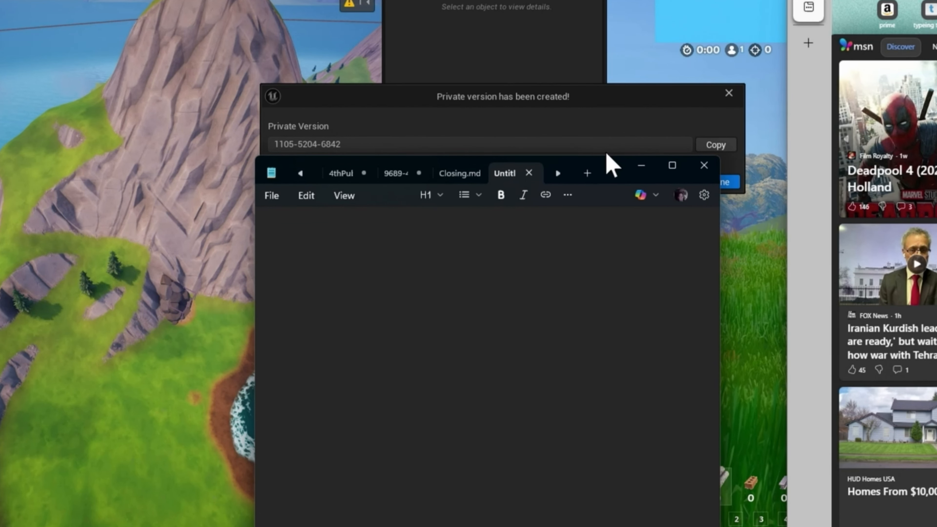
click(642, 165)
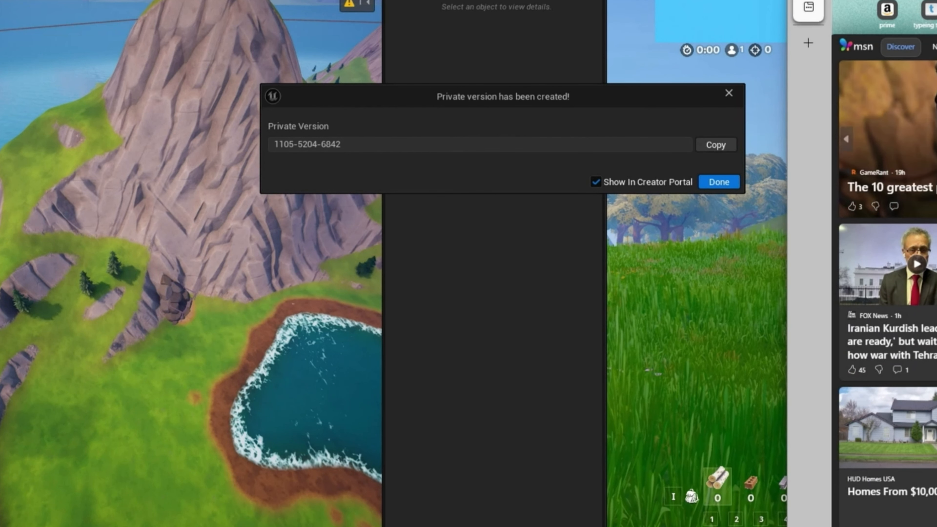
drag(353, 146, 202, 148)
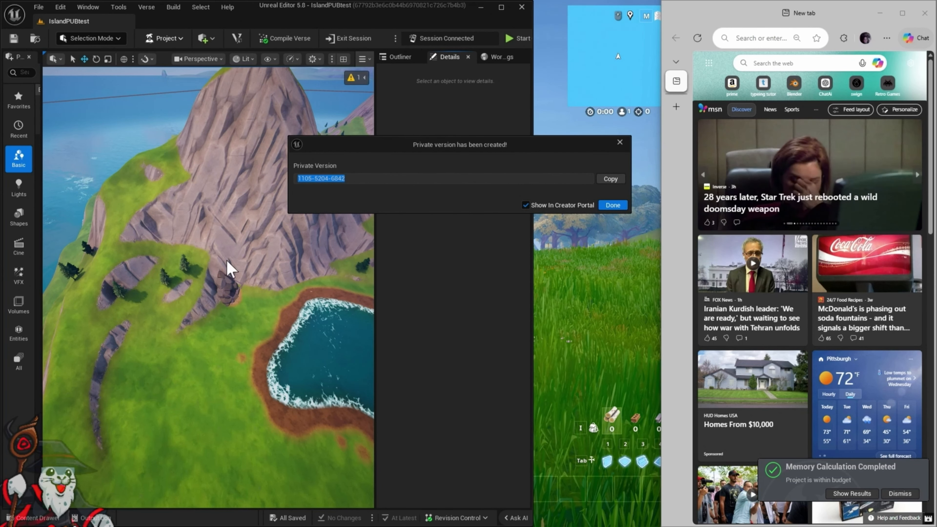
Step: Finish the private version dialog with Show In Creator Portal enabled and end the running game in the Fortnite client
click(612, 205)
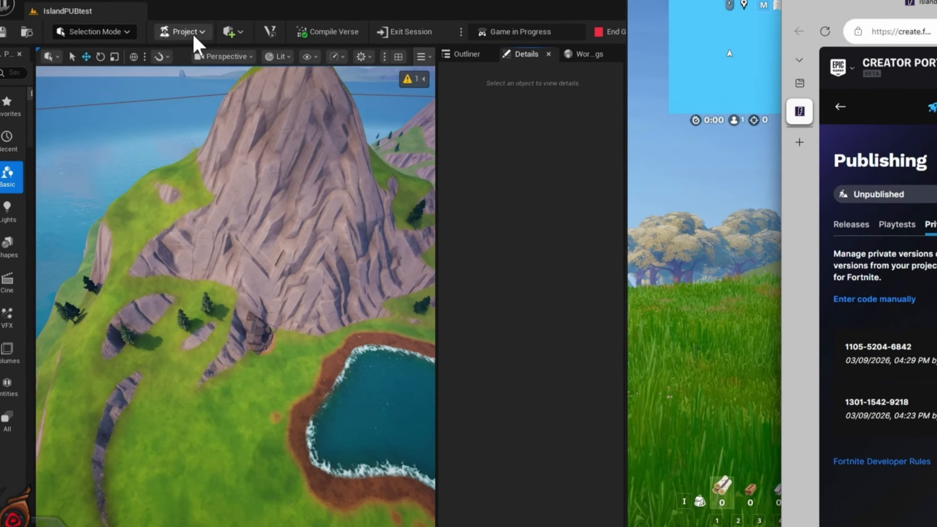
click(165, 38)
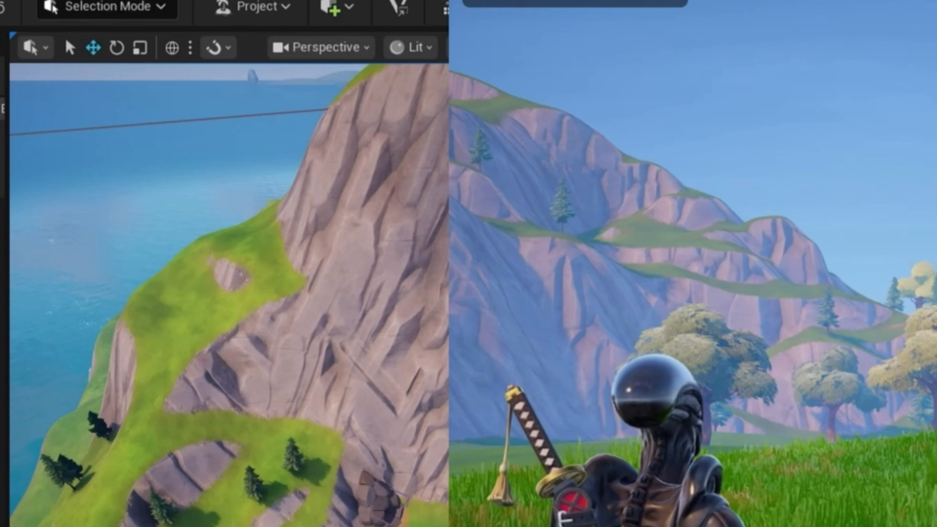
key(Escape)
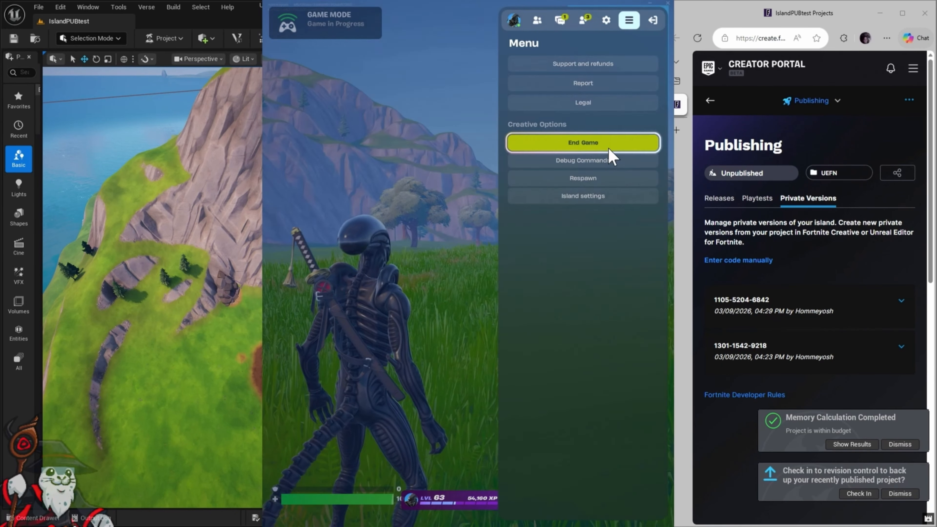
click(608, 149)
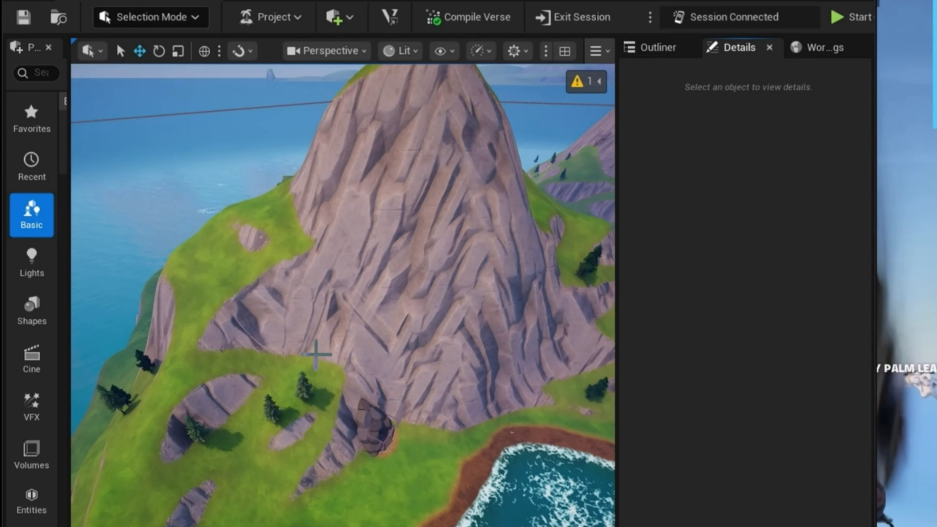
Step: Return to the editor and launch the project's memory calculation again without version notes
click(316, 354)
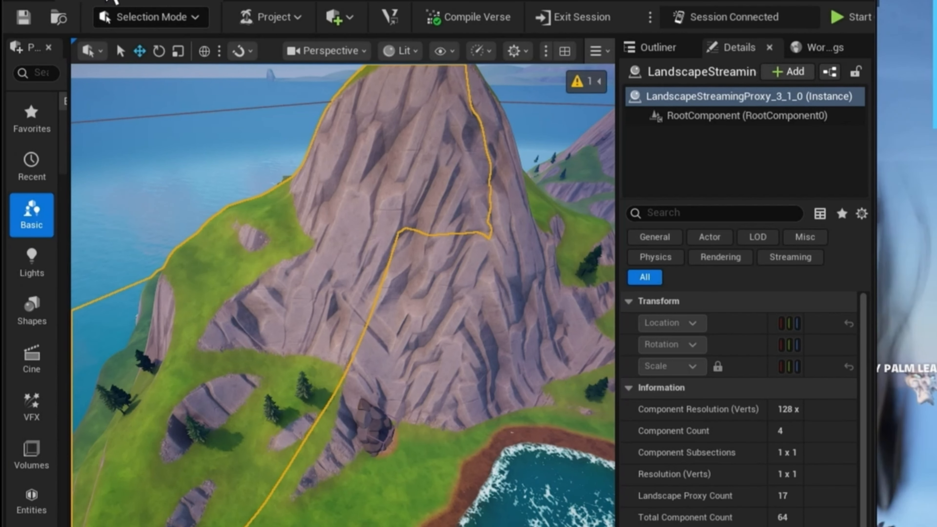
click(297, 17)
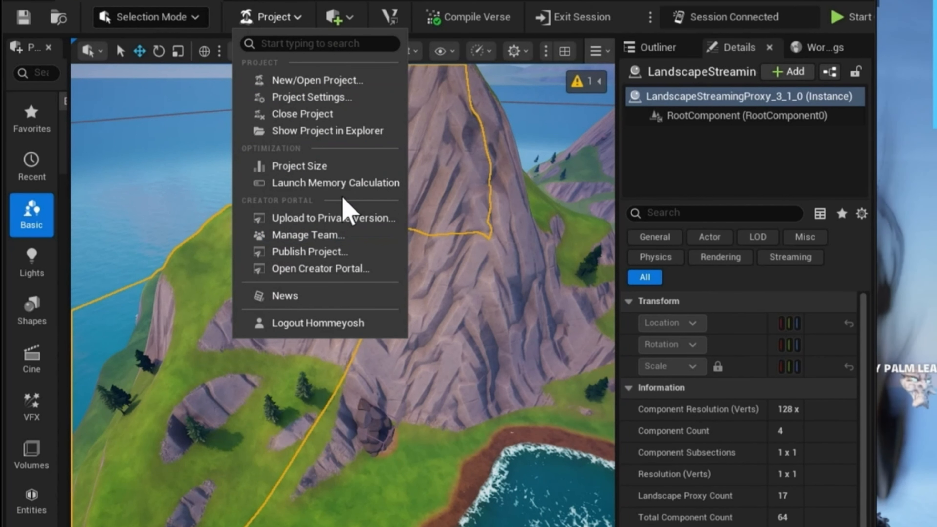
click(336, 184)
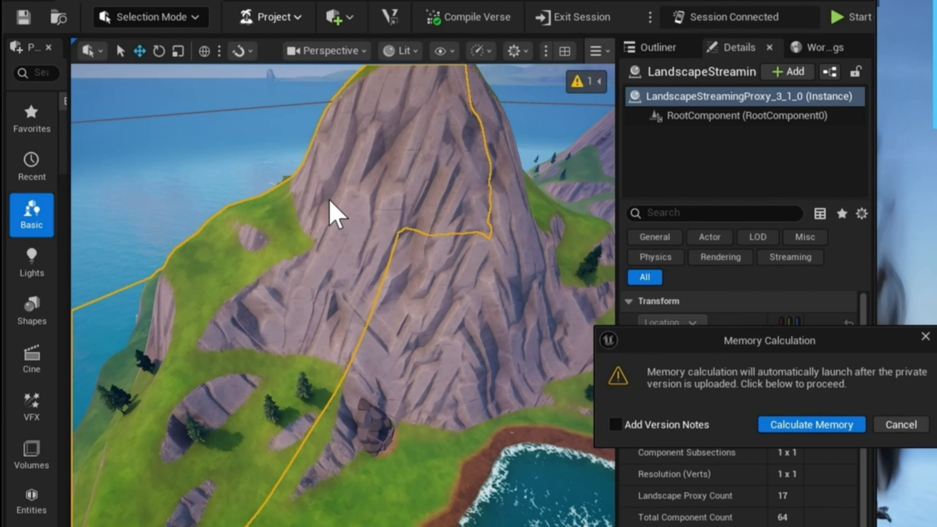
click(813, 427)
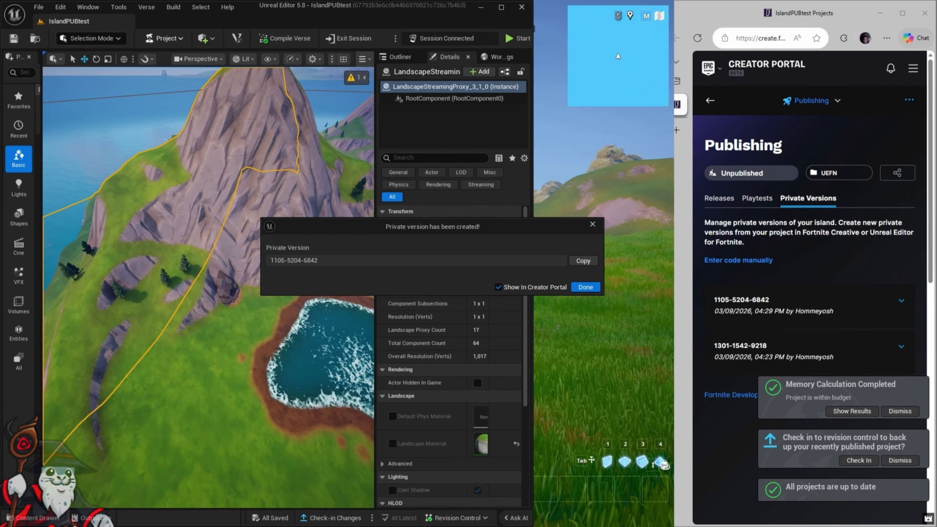
Step: Compare the private version code with the Notepad note and finish the dialog with Show In Creator Portal enabled
drag(530, 228, 520, 72)
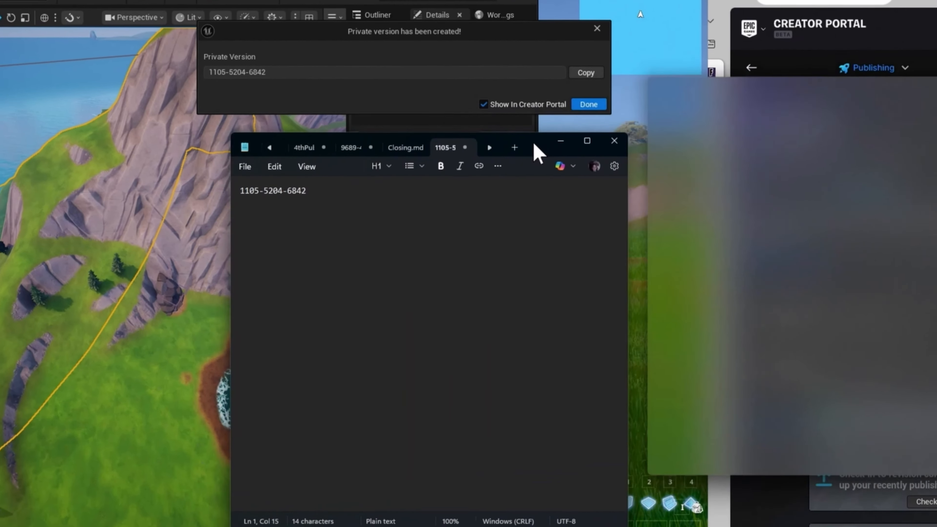
drag(537, 153, 484, 154)
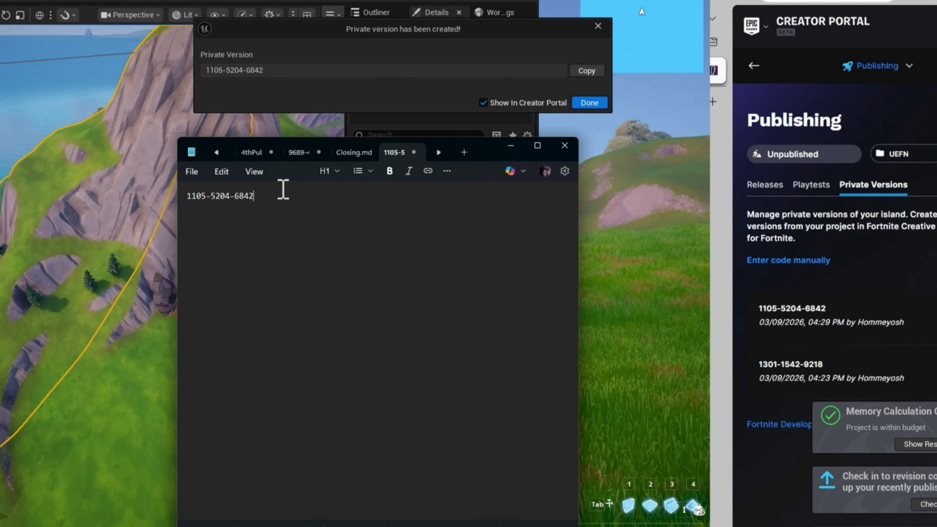
drag(488, 151, 936, 183)
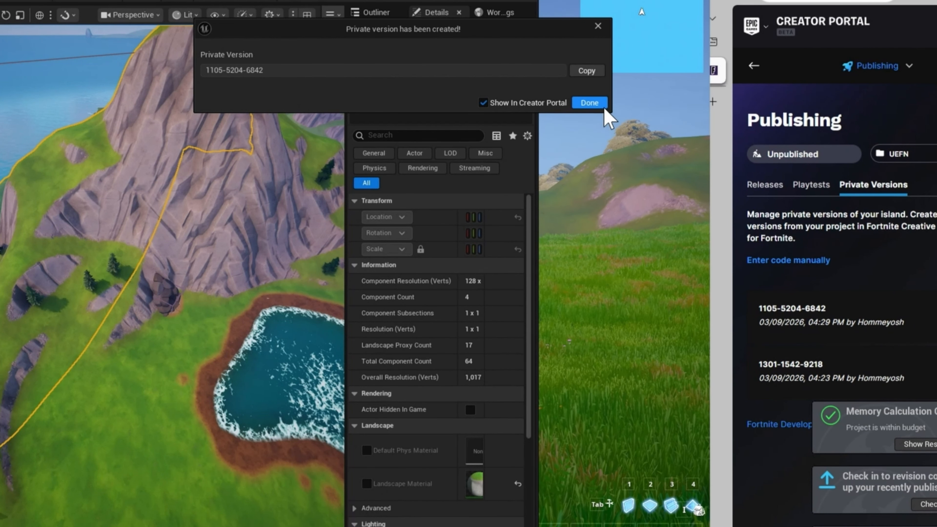
click(590, 104)
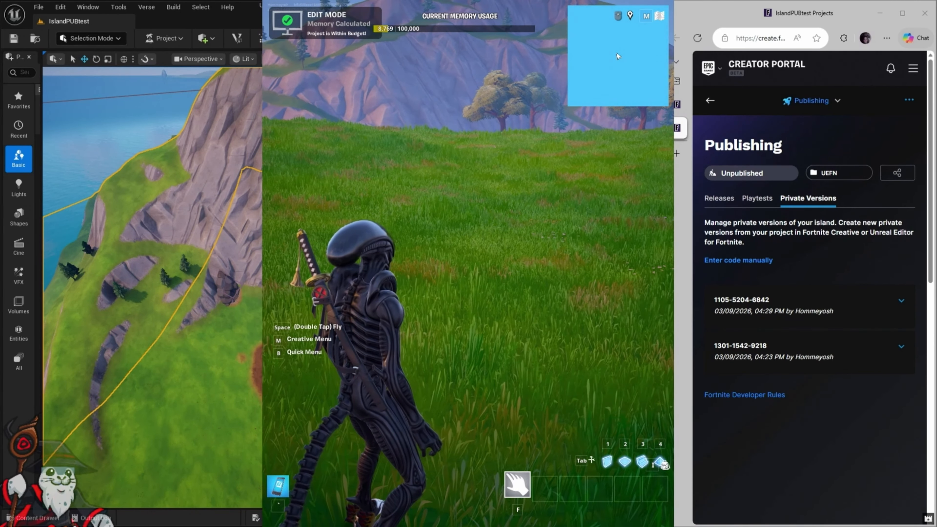
Step: Switch to the Creator Portal, maximize the browser and create a release from the private version with the "test" note
key(Tab)
key(alt+Tab)
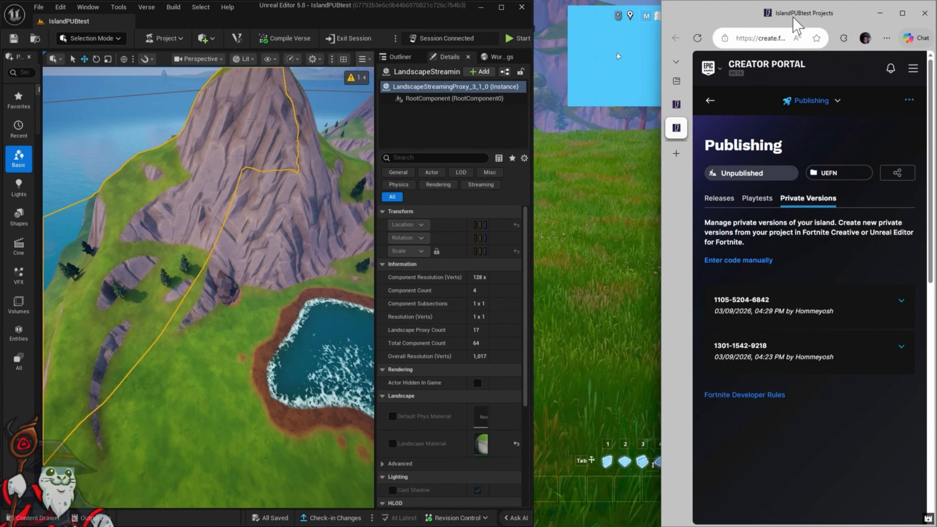
click(902, 12)
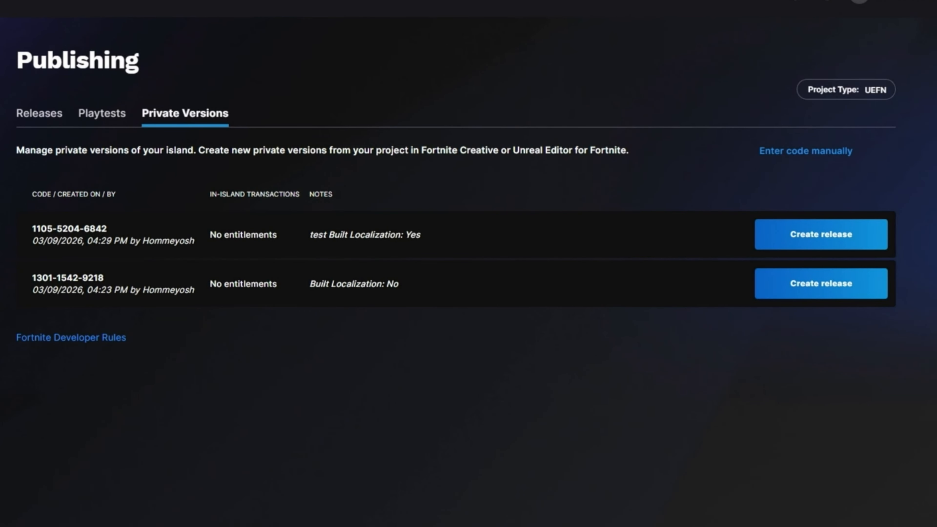
mouse_move(936, 95)
mouse_down()
mouse_move(704, 79)
mouse_move(536, 50)
mouse_move(564, 28)
mouse_move(497, 166)
mouse_move(470, 177)
mouse_move(936, 114)
mouse_up()
click(833, 241)
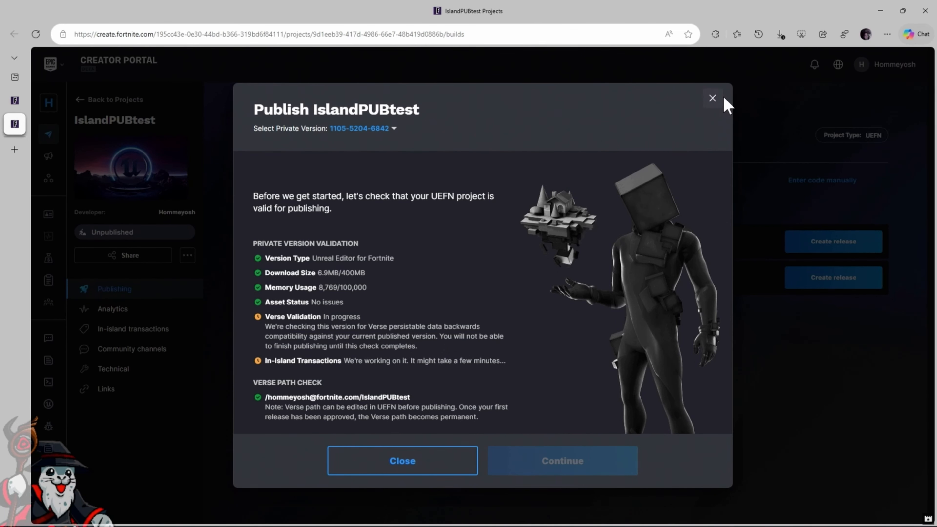
Step: Close the Publish IslandPUBtest dialog and reload the Creator Portal page
click(720, 99)
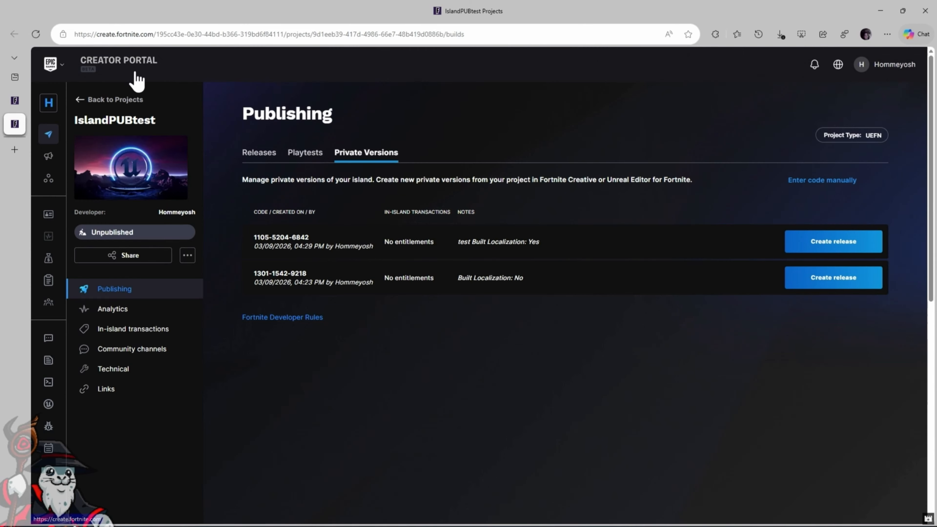
click(36, 34)
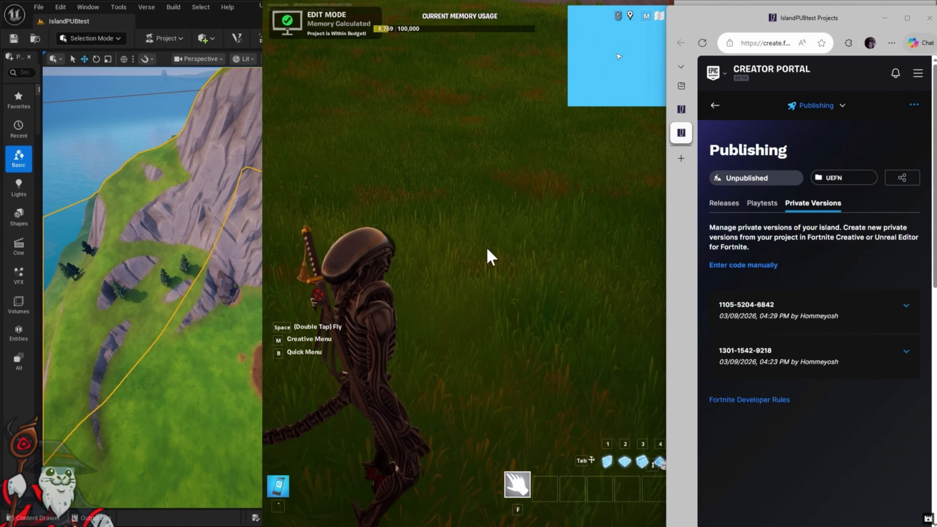
Step: Switch to the Fortnite client, open its game menu and choose the first creative option
click(491, 235)
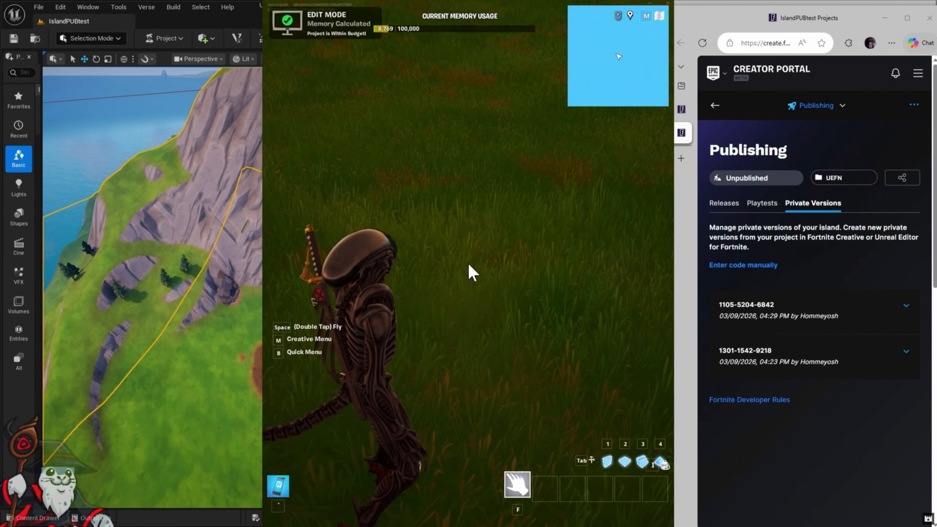
key(Escape)
click(624, 148)
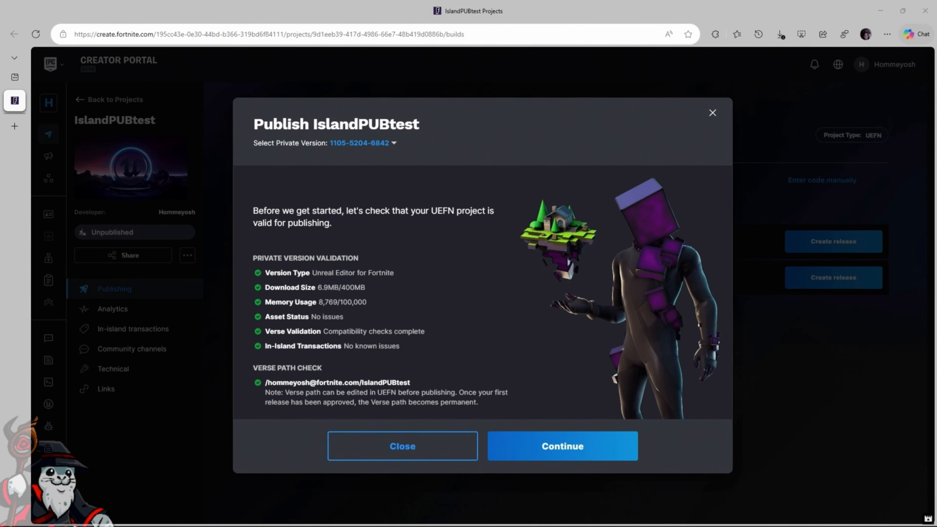
Step: Continue the IslandPUBtest release from the private version validation to the game details form
drag(936, 92, 936, 124)
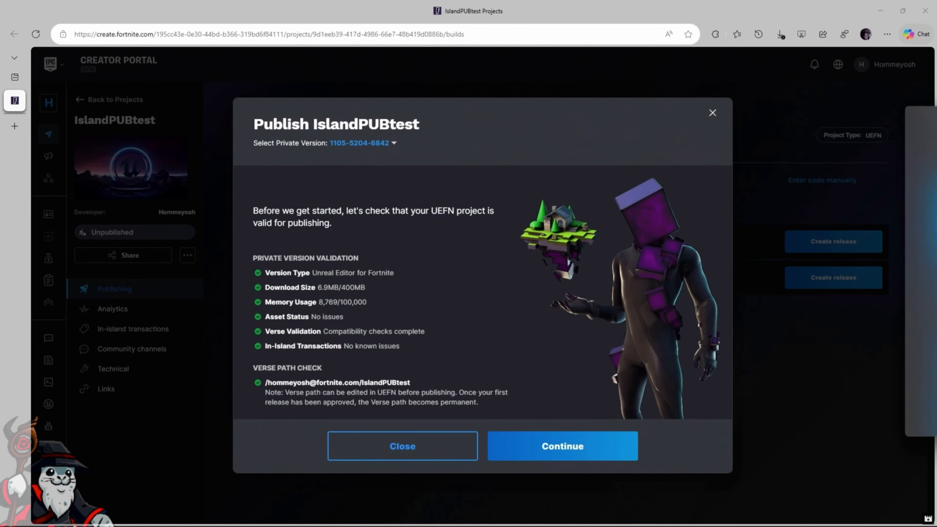
click(601, 454)
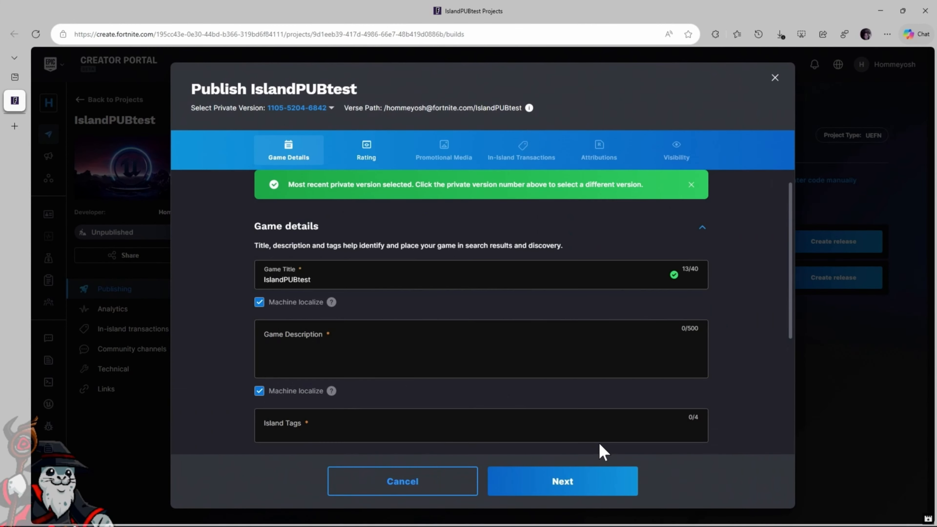